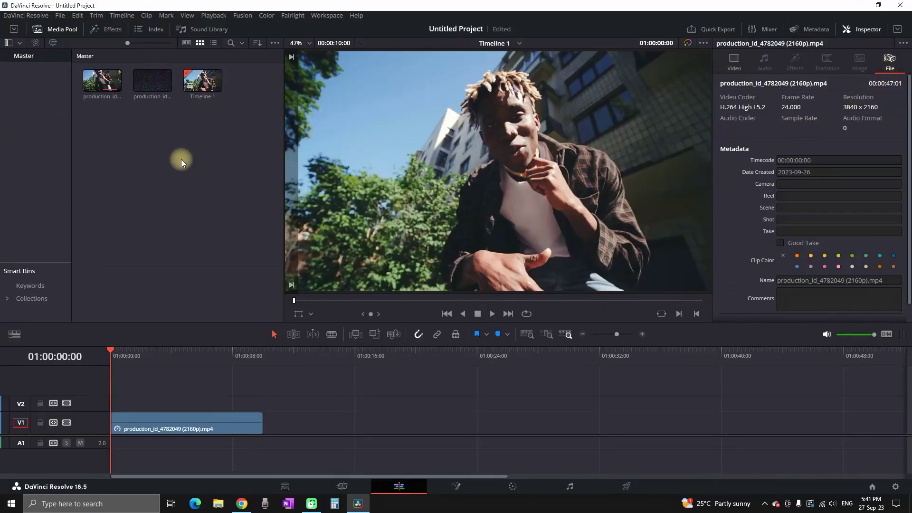
# - Deselect the clip and show the Effects library instead of the Media Pool
pyautogui.click(181, 159)
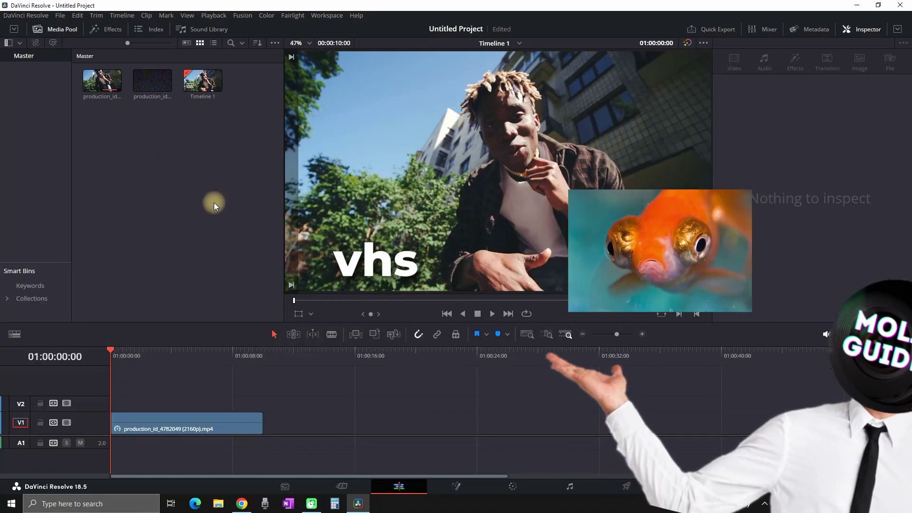
pyautogui.click(105, 29)
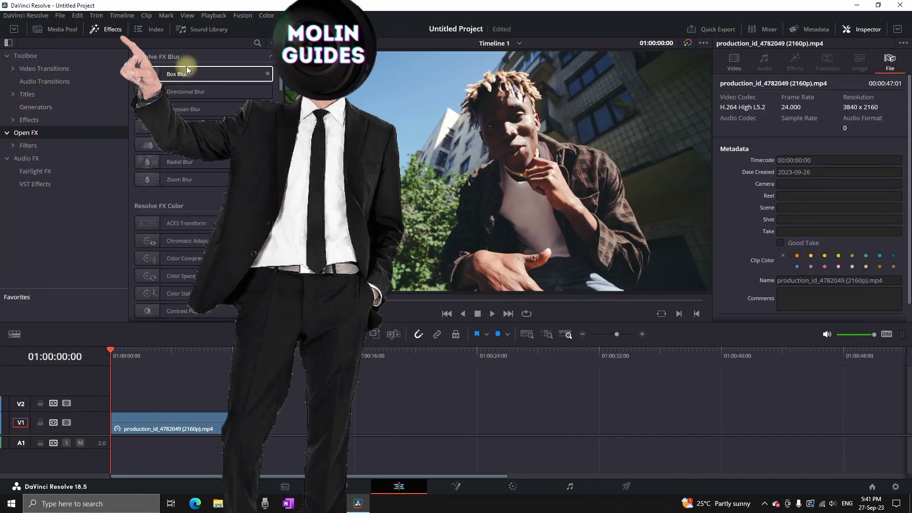
# - Add Transform to the V1 clip with Edge Softness 1.000 and Edge Rounding 0.700
pyautogui.click(257, 43)
pyautogui.write('tra')
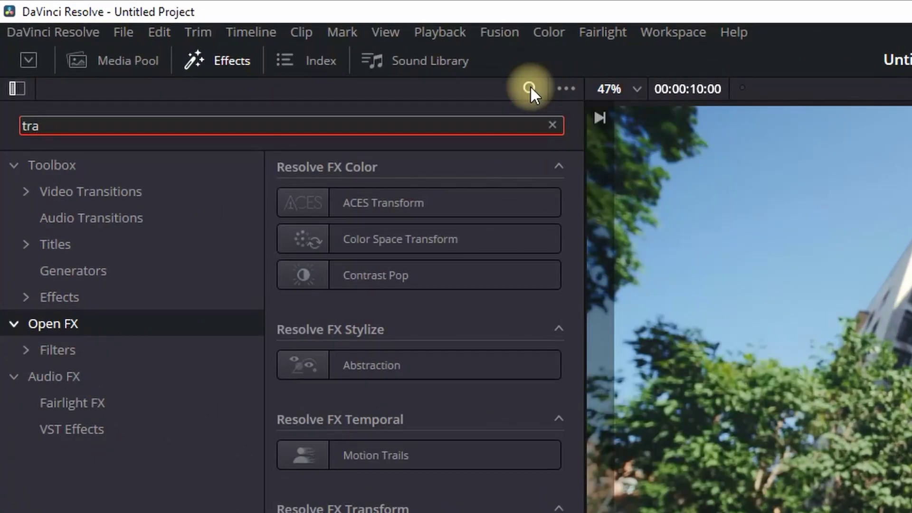
pyautogui.write('nsf')
pyautogui.moveTo(407, 328); pyautogui.dragTo(323, 512)
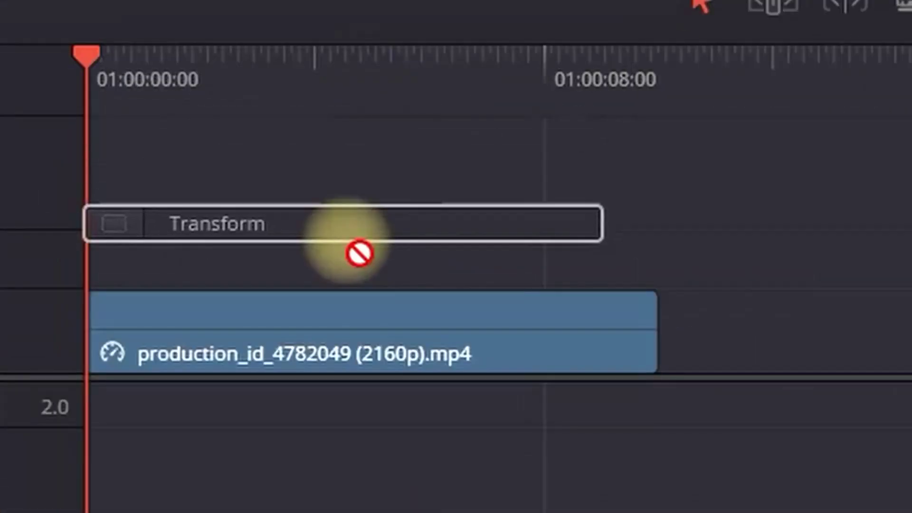
pyautogui.moveTo(359, 253); pyautogui.dragTo(342, 327)
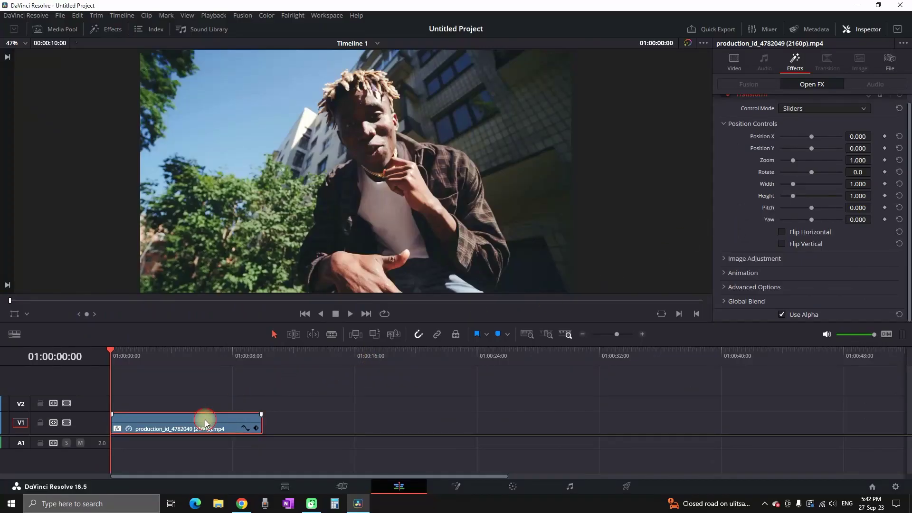
pyautogui.click(726, 258)
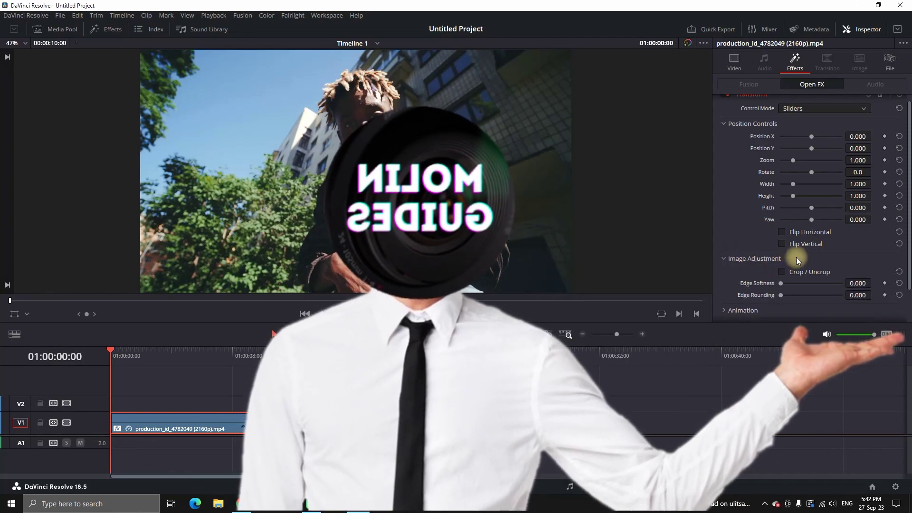
pyautogui.moveTo(782, 283); pyautogui.dragTo(805, 283)
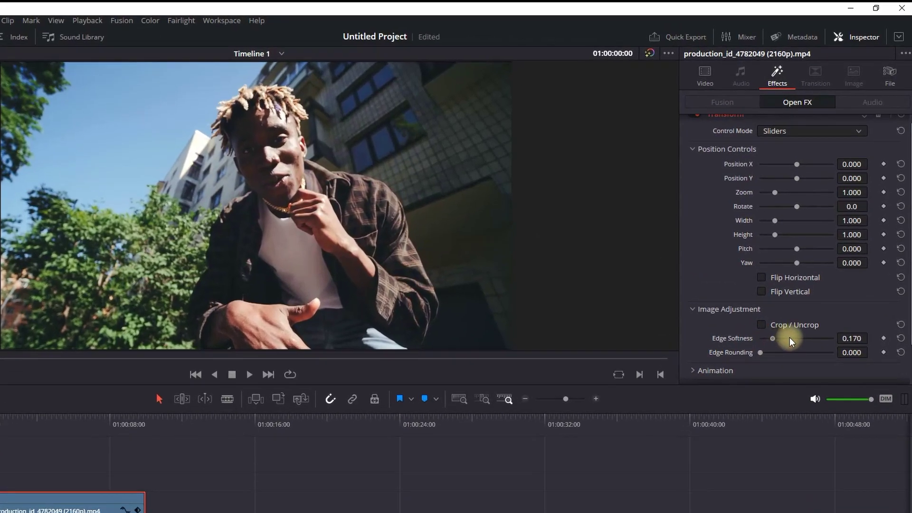
pyautogui.moveTo(790, 338); pyautogui.dragTo(850, 337)
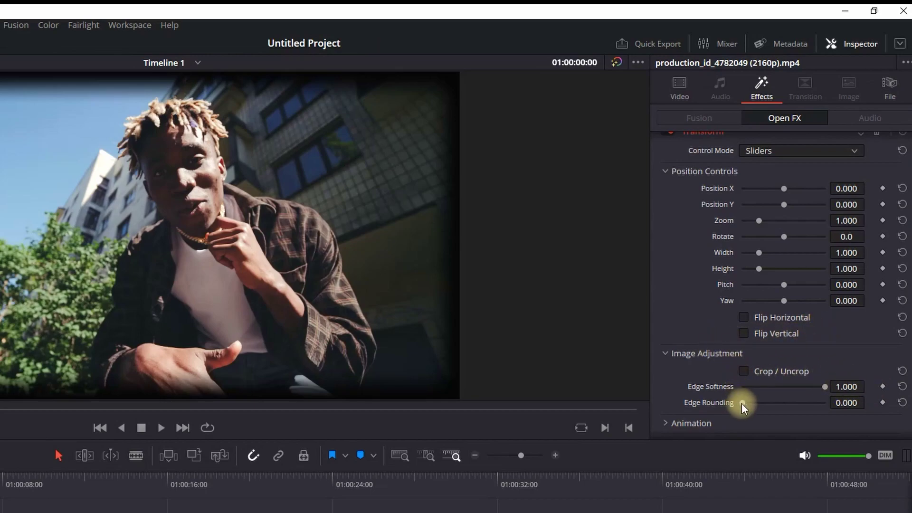
pyautogui.moveTo(742, 403); pyautogui.dragTo(801, 402)
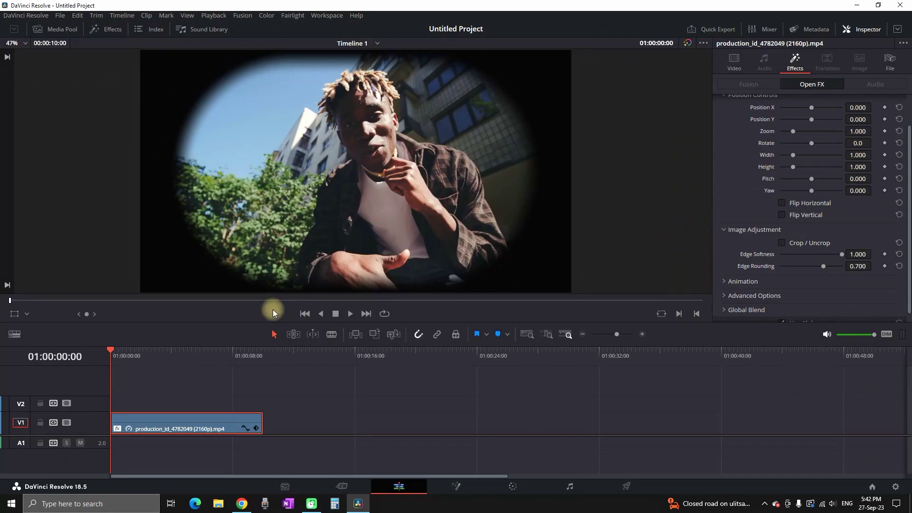
# - Apply a Type 2 Dent to the V1 clip, size 0.500 and strength 0.400, and preview it
pyautogui.click(117, 33)
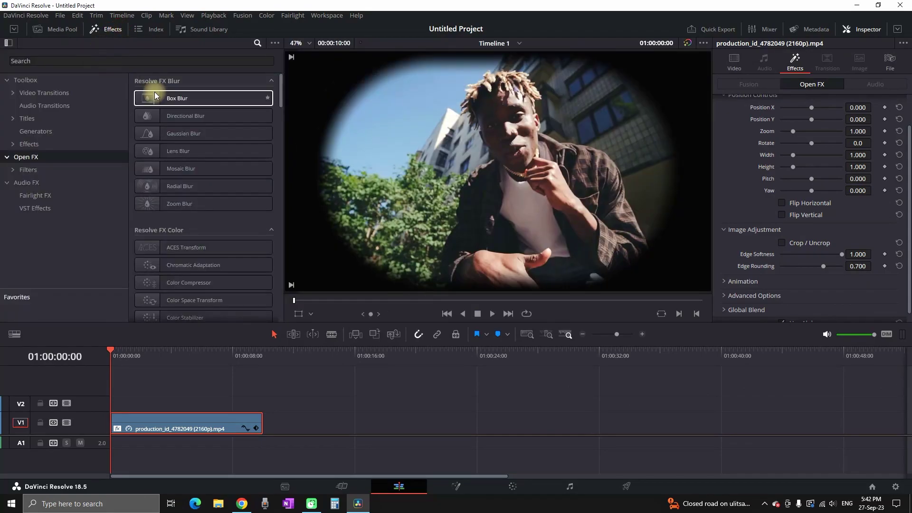
pyautogui.write('de')
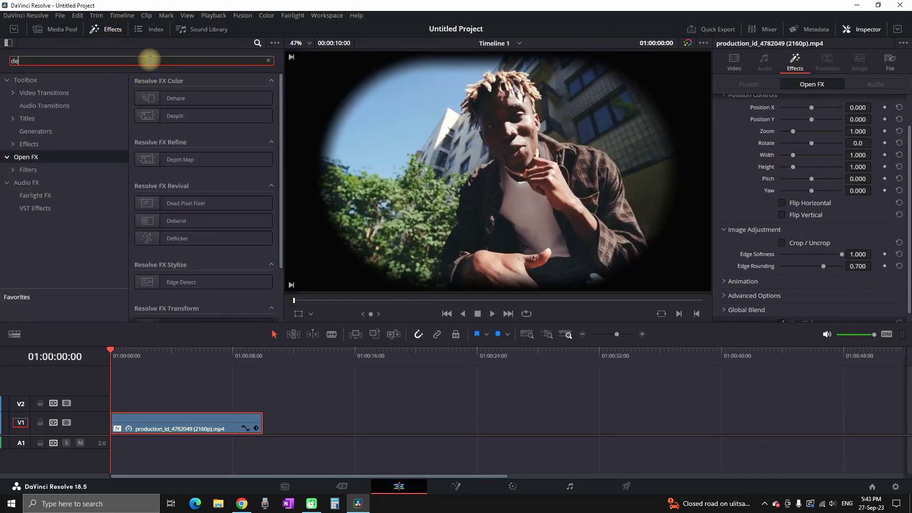
pyautogui.write('nt')
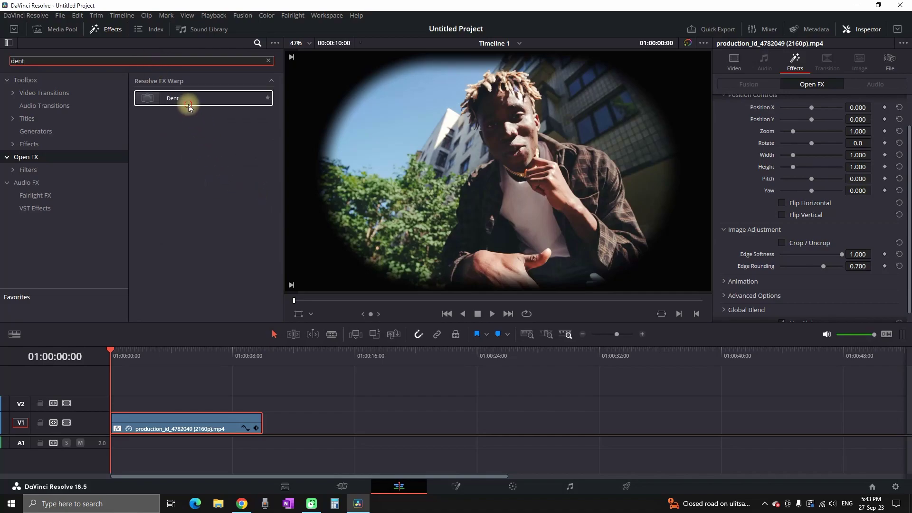
pyautogui.moveTo(189, 107); pyautogui.dragTo(184, 420)
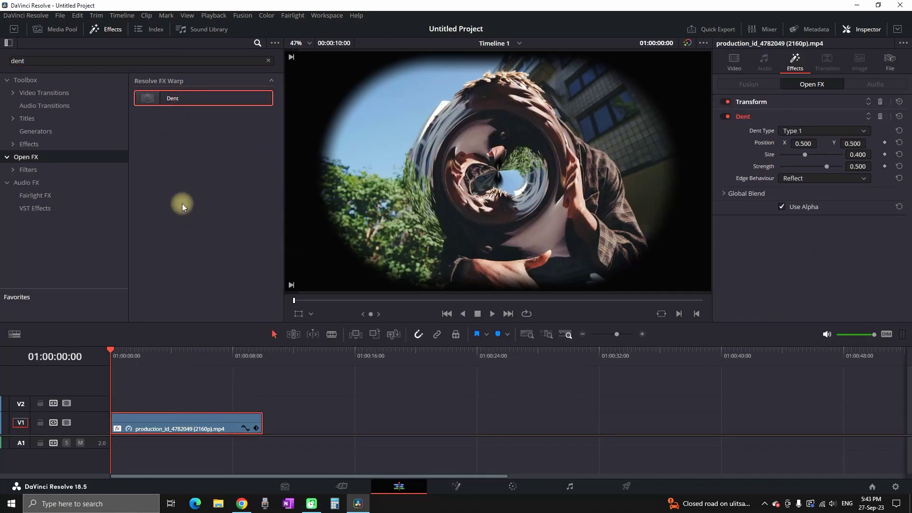
pyautogui.click(99, 28)
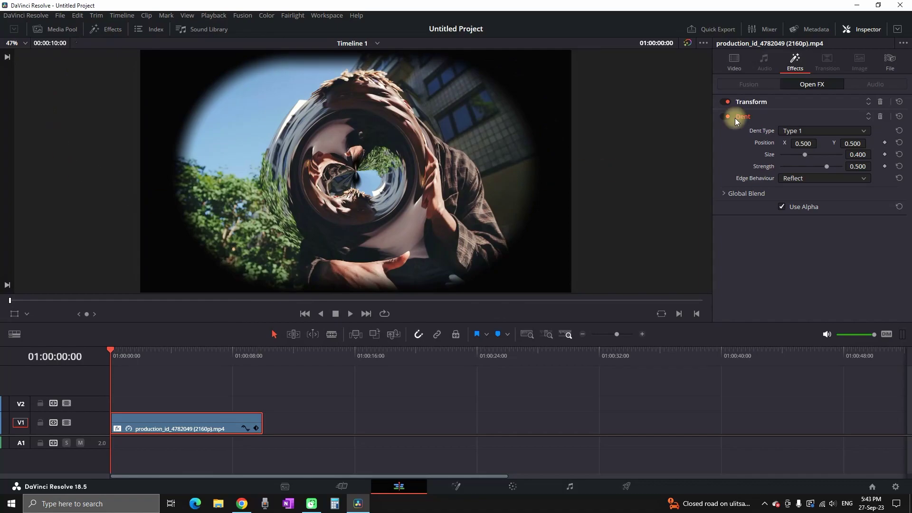
pyautogui.click(813, 132)
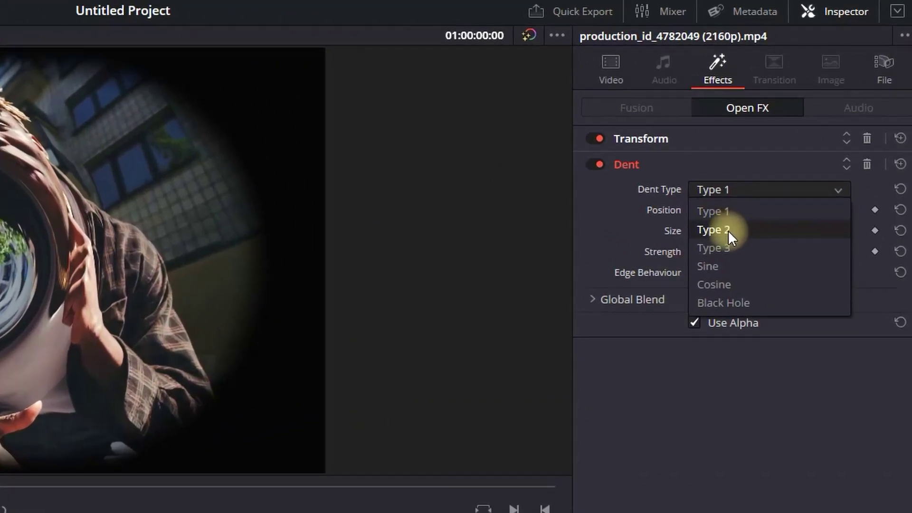
pyautogui.click(808, 154)
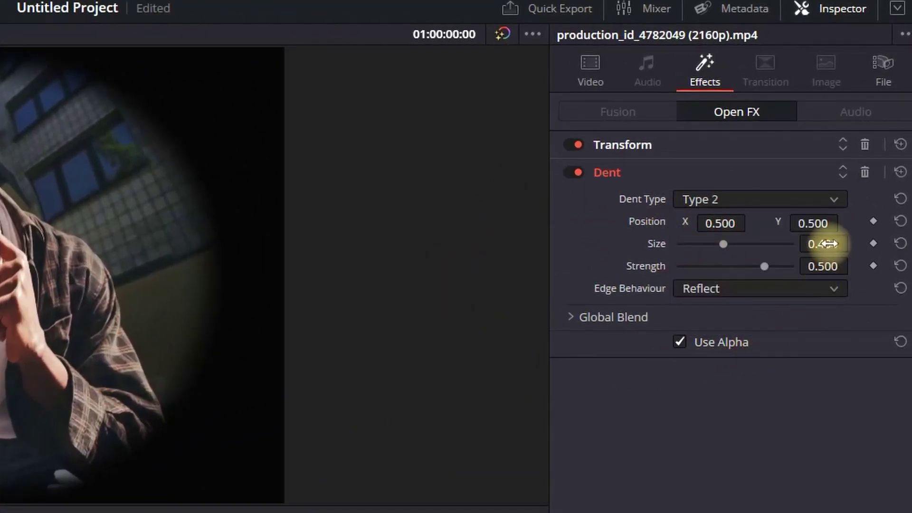
pyautogui.moveTo(824, 244); pyautogui.dragTo(186, 511)
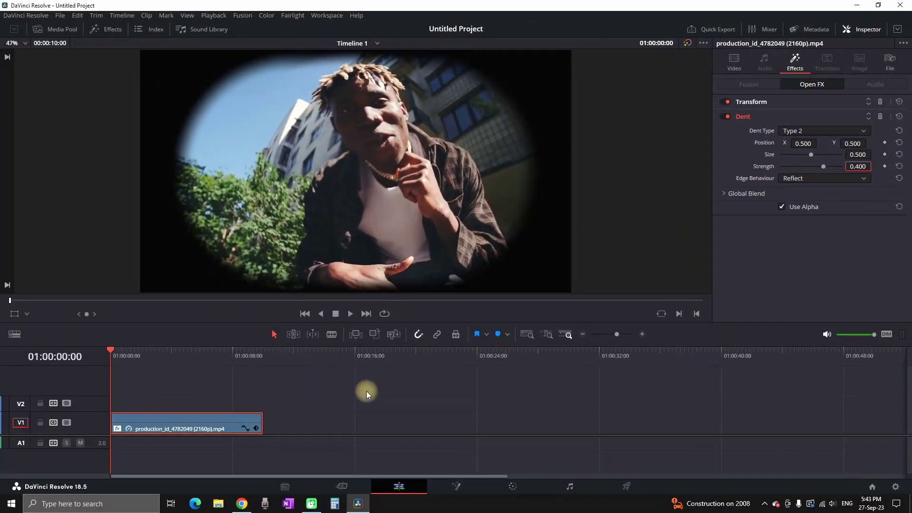
pyautogui.press('space')
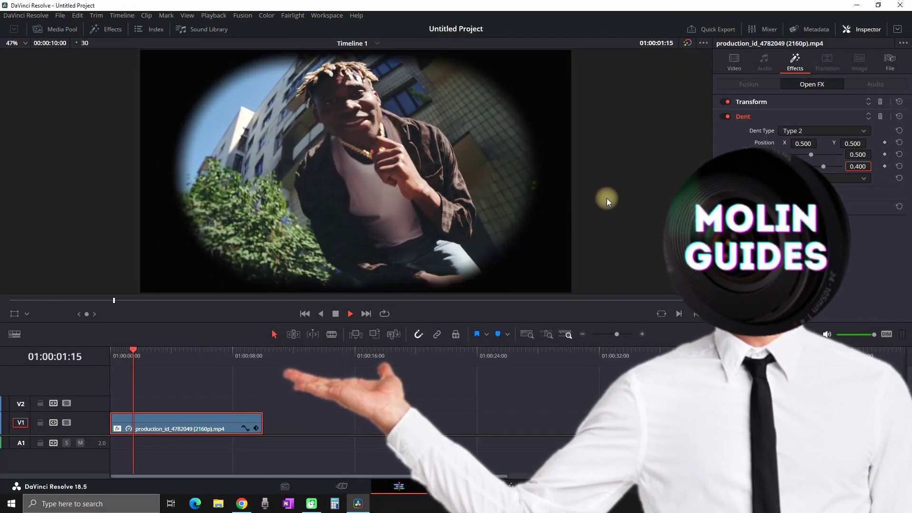
pyautogui.press('space')
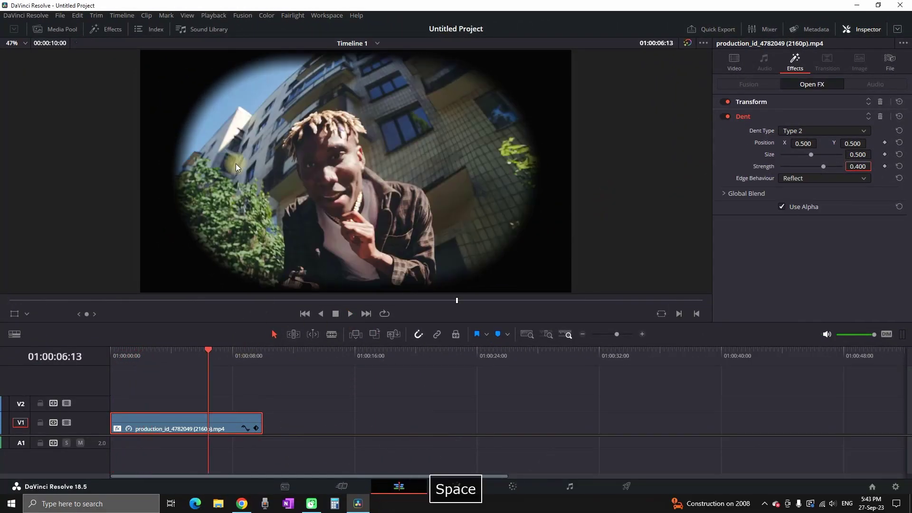
# - Place the static-noise clip from the Media Pool on V2 above the footage and preview
pyautogui.click(61, 29)
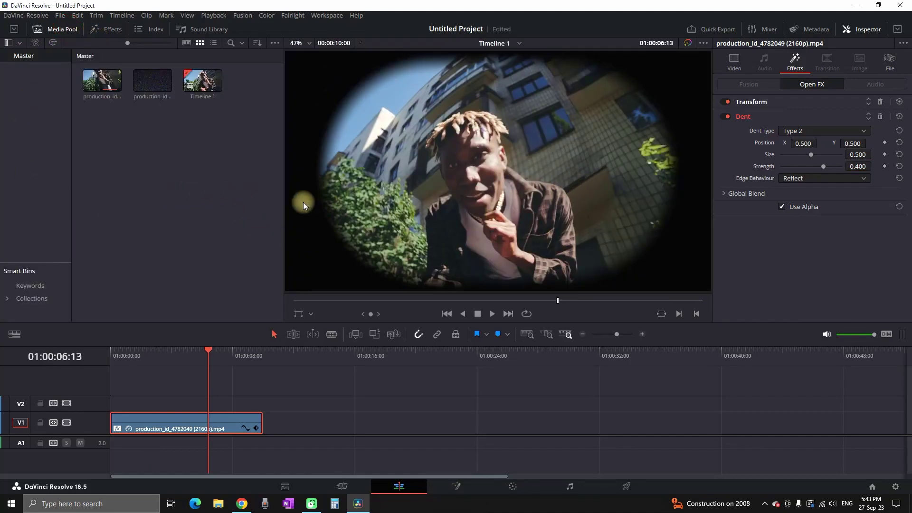
pyautogui.moveTo(285, 198); pyautogui.dragTo(246, 199)
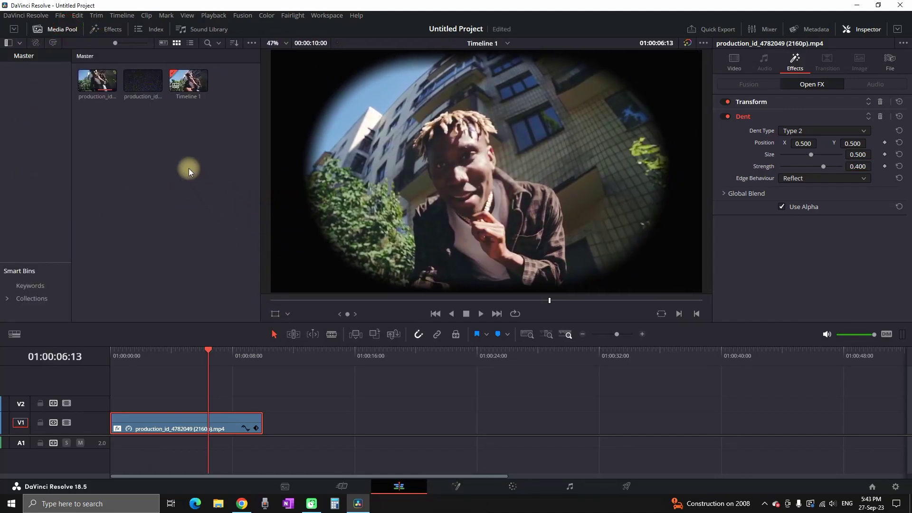
pyautogui.moveTo(159, 381); pyautogui.dragTo(117, 407)
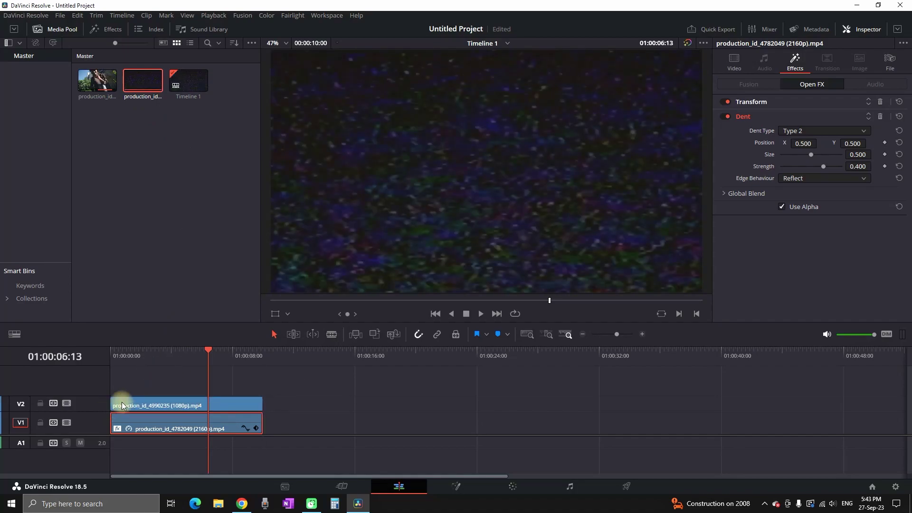
pyautogui.click(153, 357)
pyautogui.press('space')
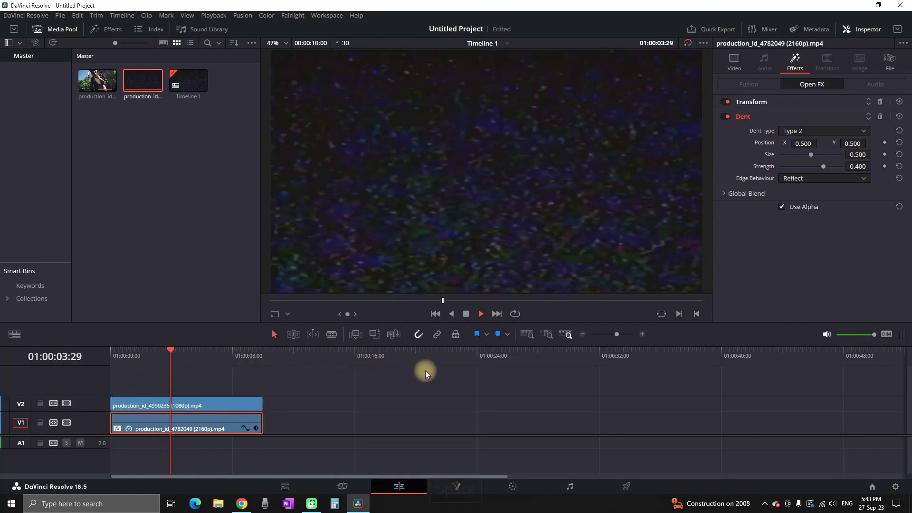
# - Set the V2 noise clip to Screen composite mode at about 68 opacity and preview
pyautogui.click(199, 404)
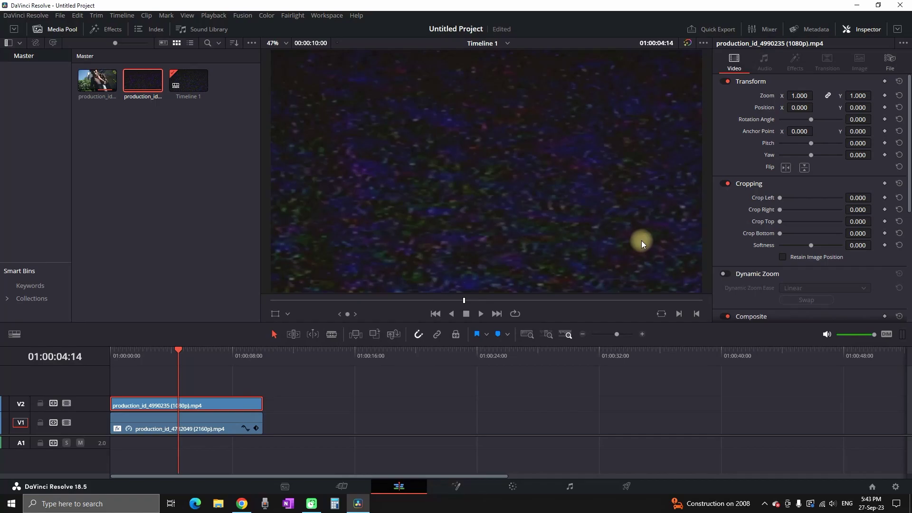
pyautogui.scroll(-3, 743, 207)
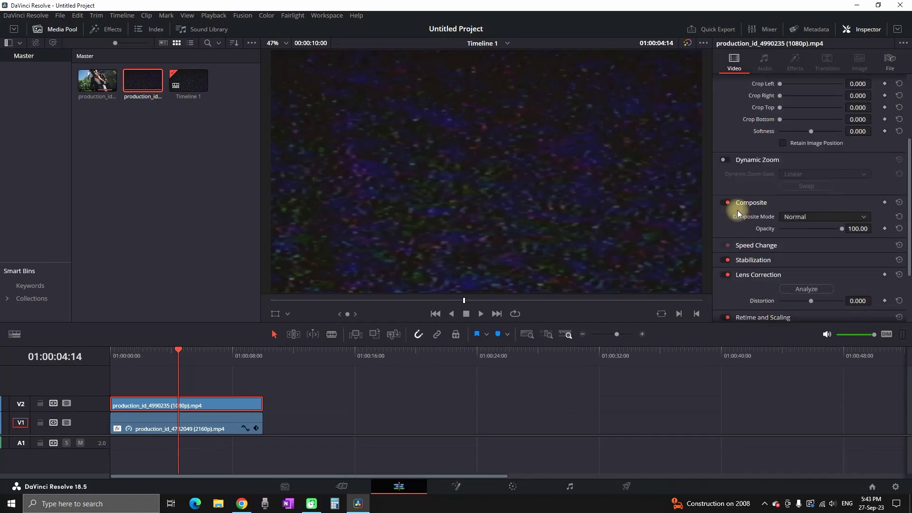
pyautogui.click(828, 219)
pyautogui.scroll(-4, 827, 219)
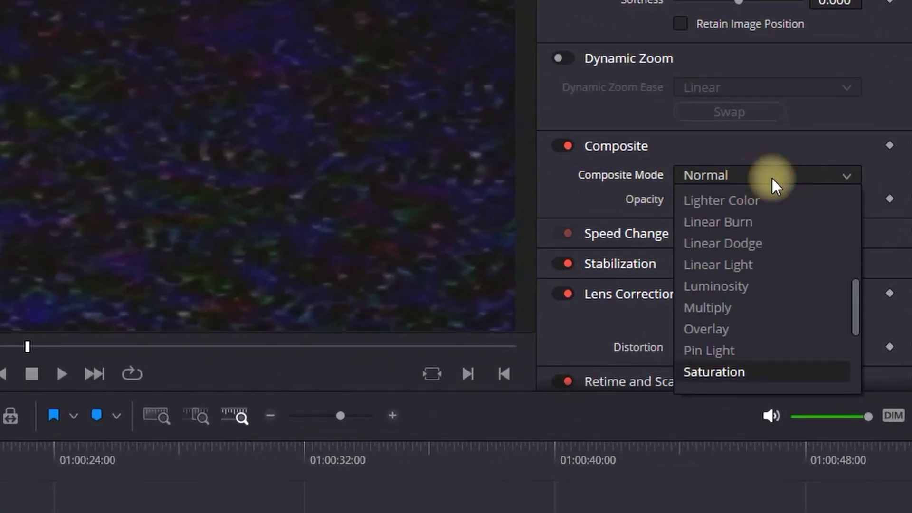
pyautogui.scroll(-3, 749, 272)
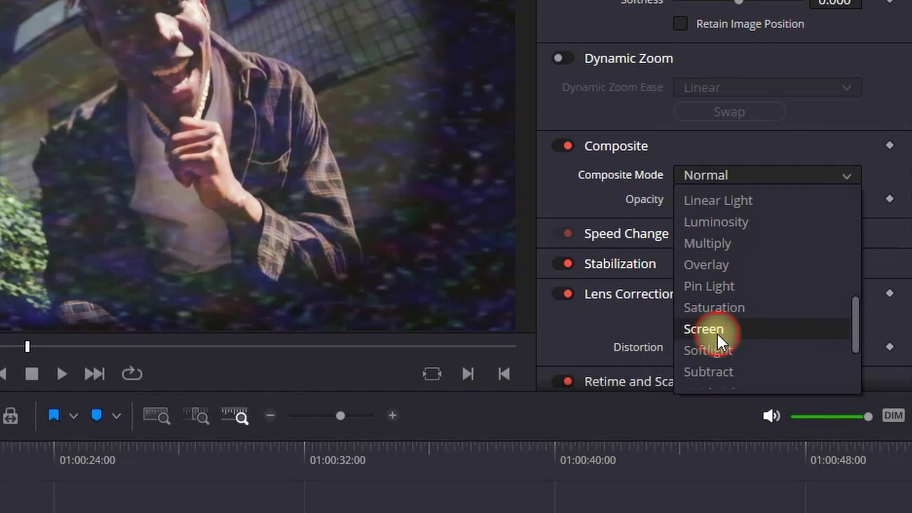
pyautogui.click(717, 332)
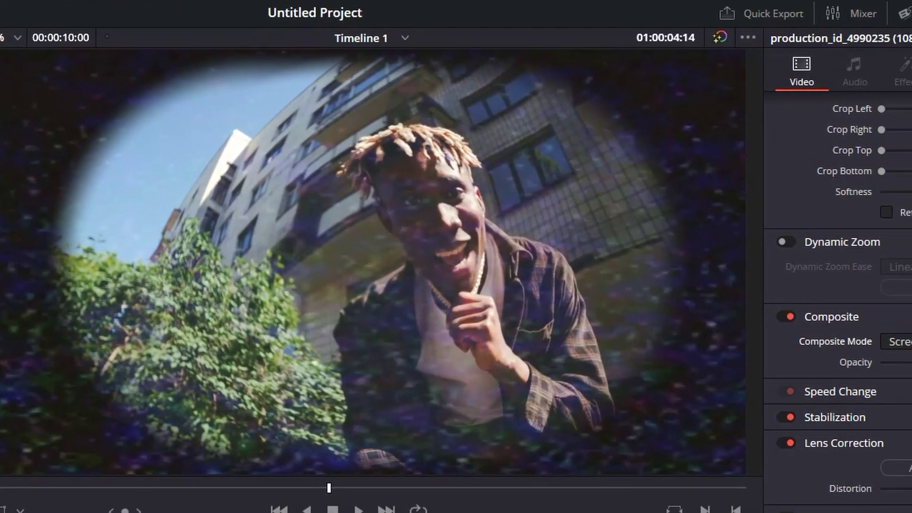
pyautogui.moveTo(911, 382); pyautogui.dragTo(911, 382)
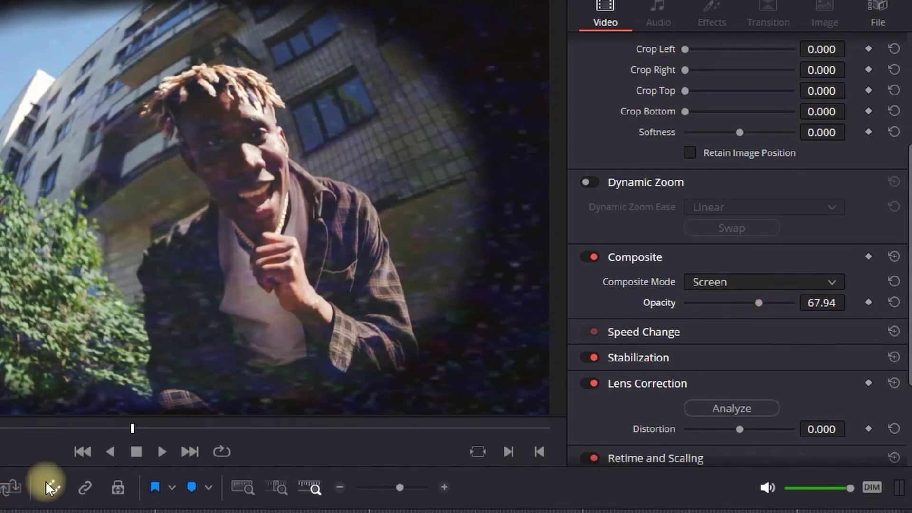
pyautogui.press('space')
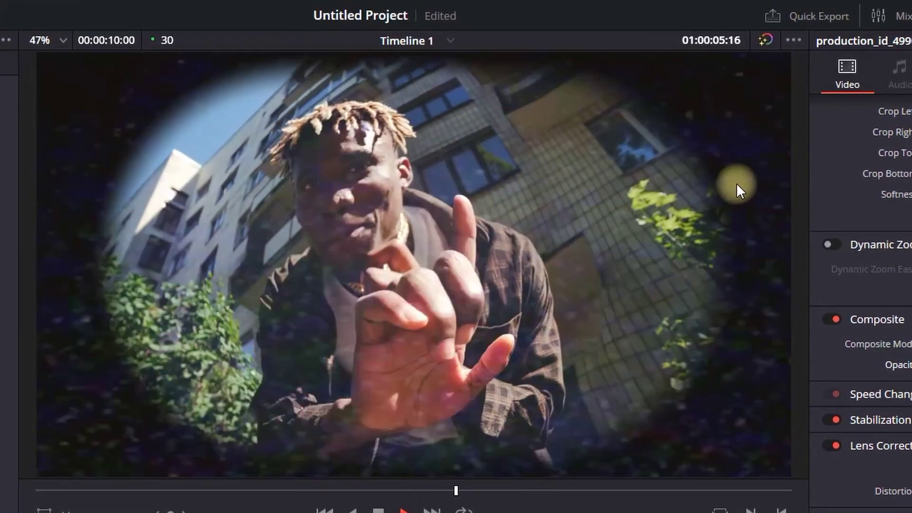
pyautogui.press('space')
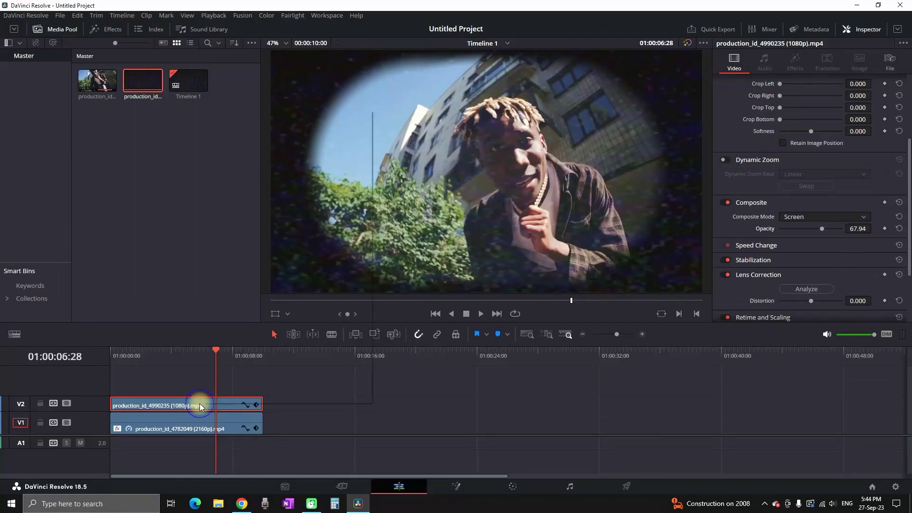
# - Open the V2 noise clip in Fusion and add an Ellipse node next to MediaIn1
pyautogui.rightClick(0, 512)
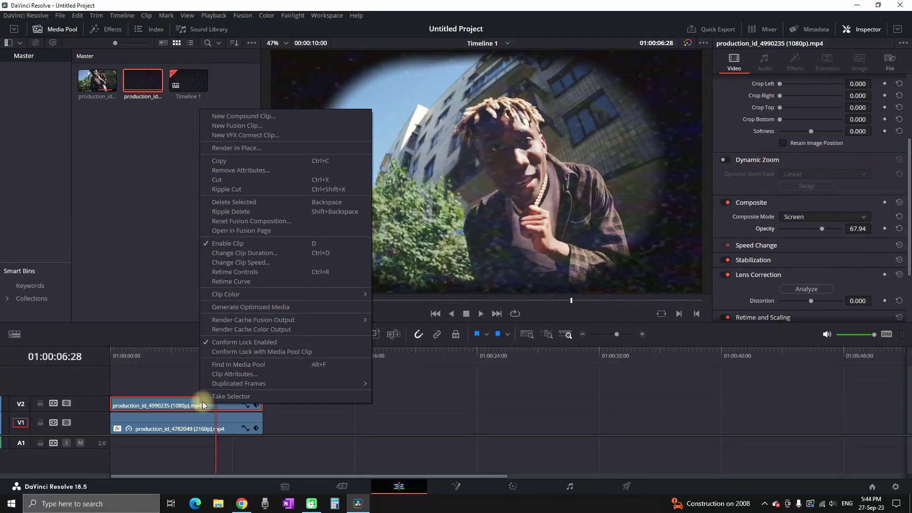
pyautogui.click(283, 232)
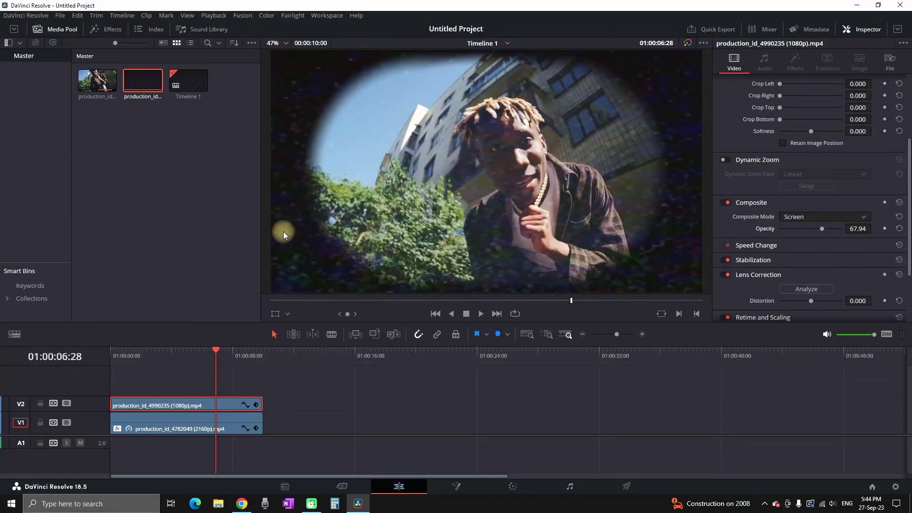
pyautogui.press('space')
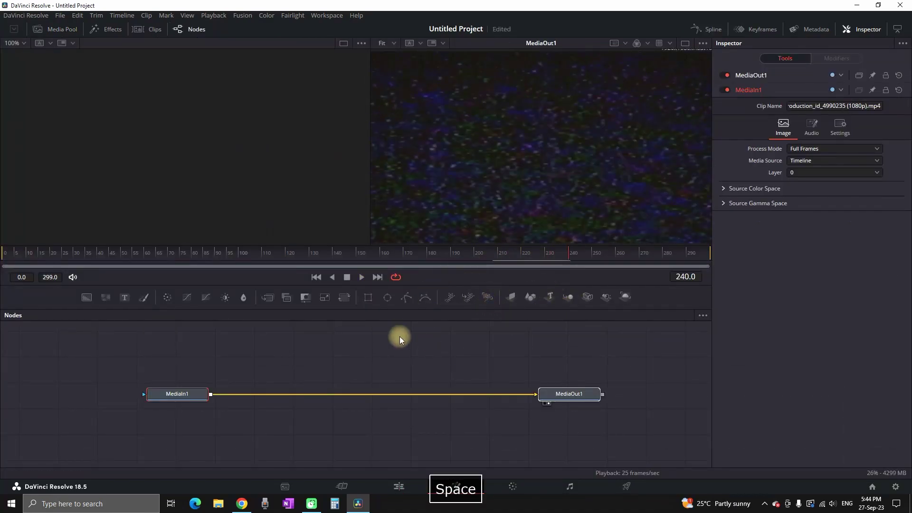
pyautogui.click(184, 392)
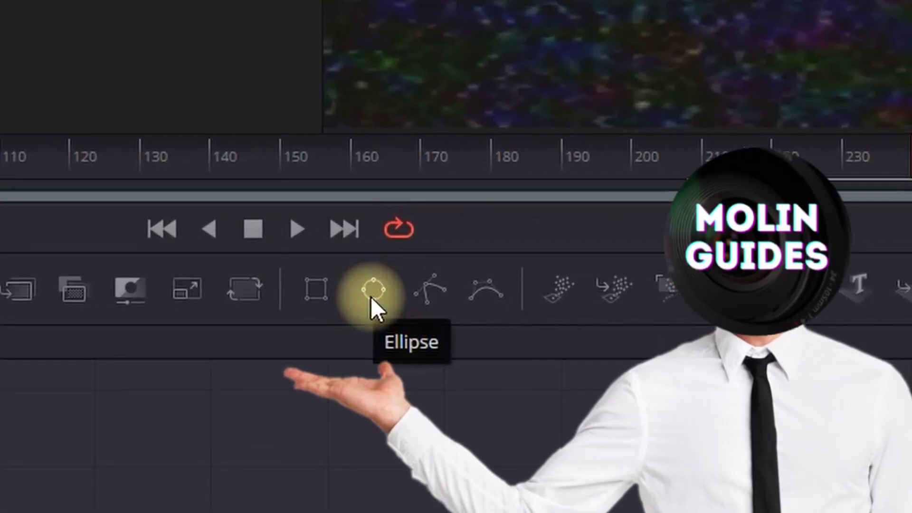
pyautogui.click(373, 298)
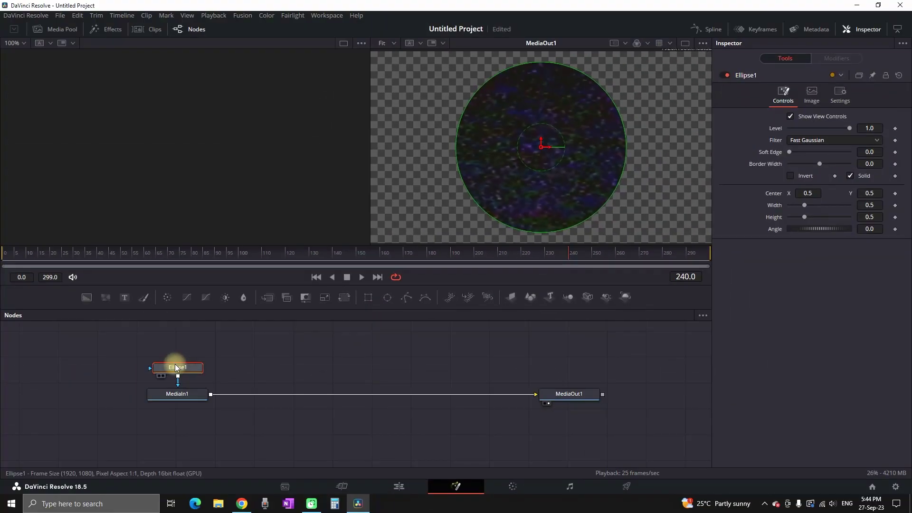
# - Connect Ellipse1's output to MediaIn1's mask input
pyautogui.moveTo(176, 367); pyautogui.dragTo(353, 361)
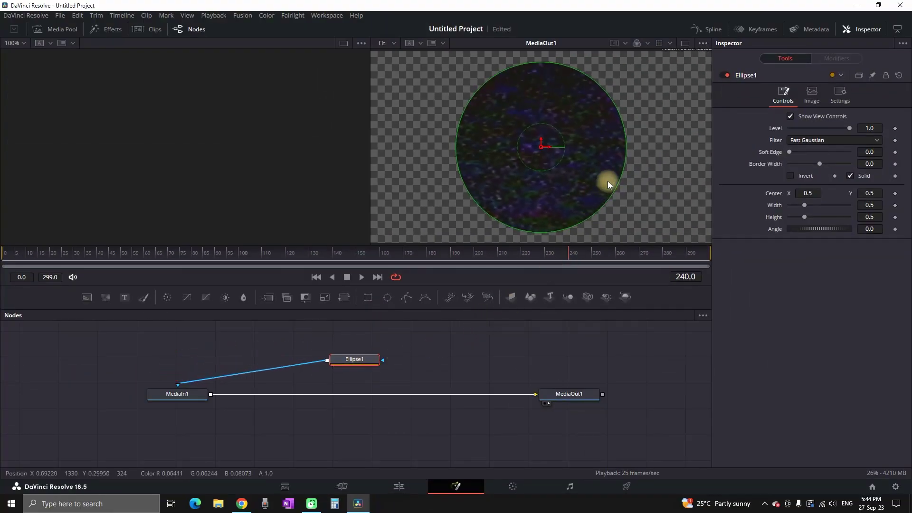
pyautogui.moveTo(543, 151)
pyautogui.mouseDown()
pyautogui.moveTo(477, 147)
pyautogui.moveTo(540, 147)
pyautogui.mouseUp()
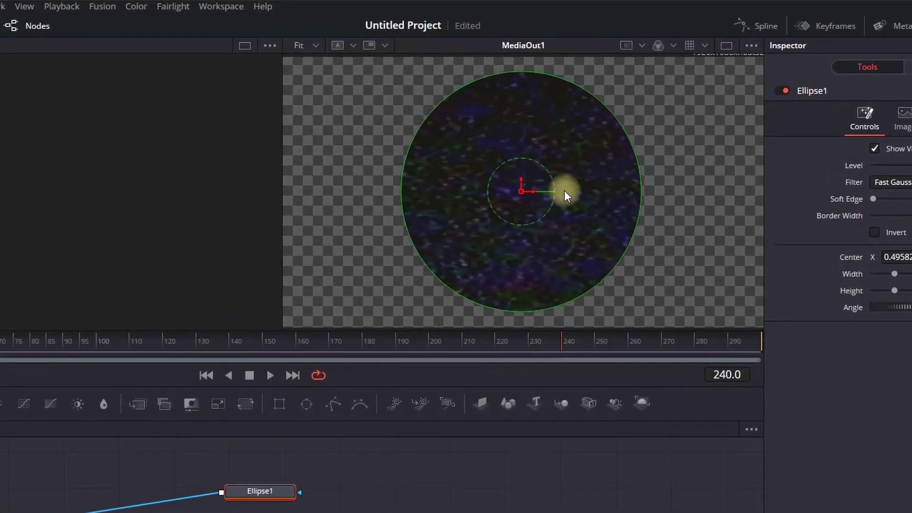
pyautogui.hotkey('ctrl', 'z')
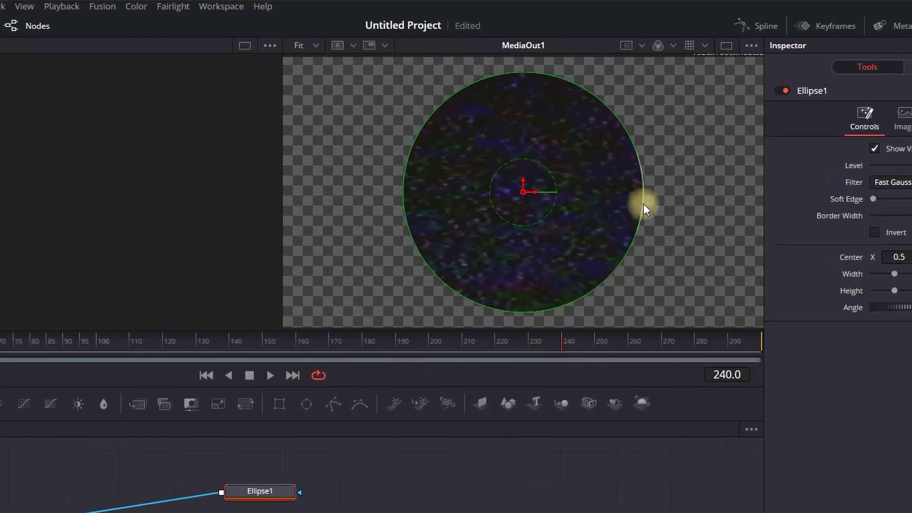
# - Stretch the ellipse into a wide oval, about 0.84 wide and 0.51 tall
pyautogui.moveTo(633, 246); pyautogui.dragTo(715, 204)
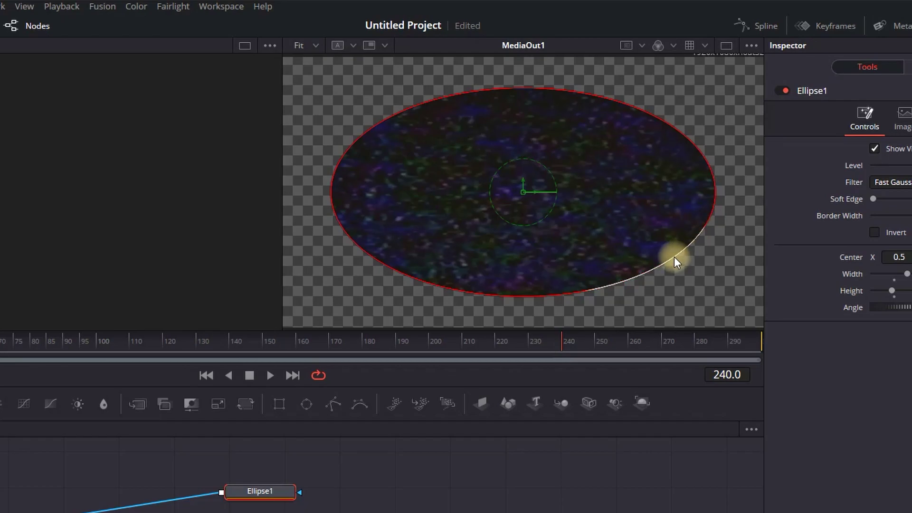
pyautogui.moveTo(674, 256); pyautogui.dragTo(688, 265)
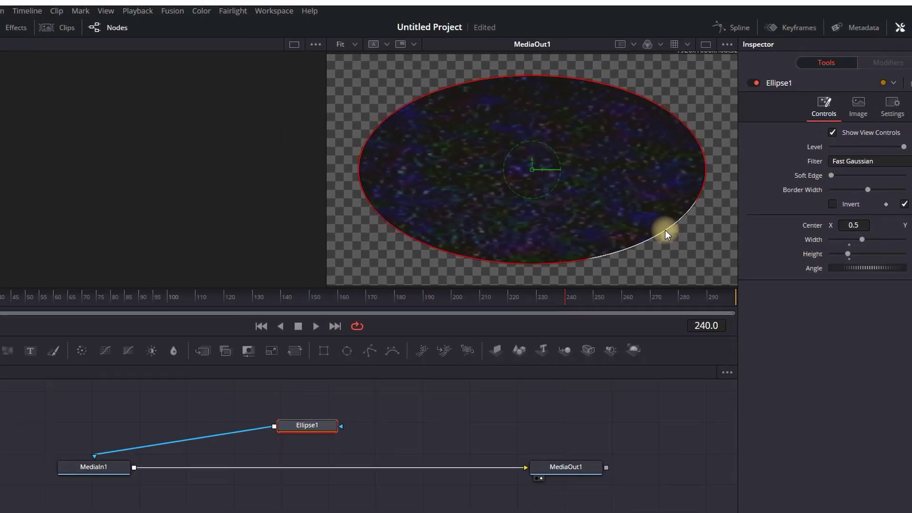
pyautogui.click(399, 486)
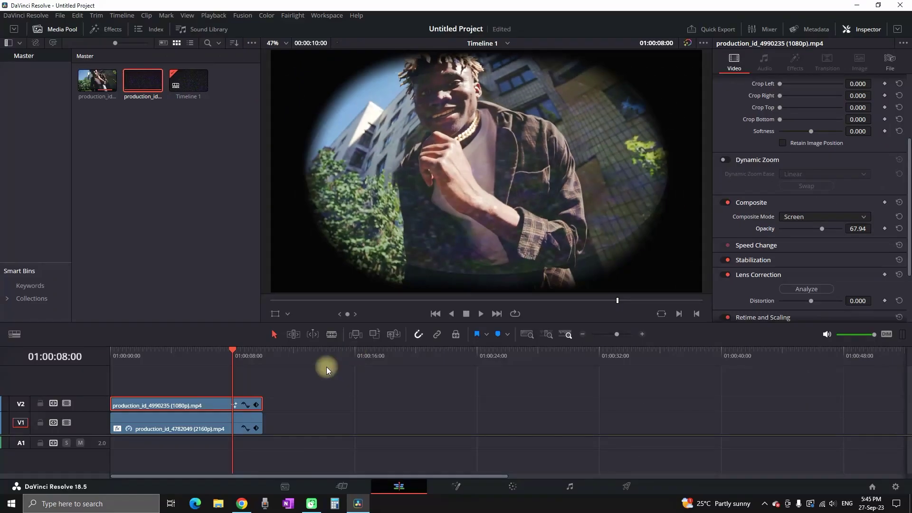
pyautogui.hotkey('shift', '5')
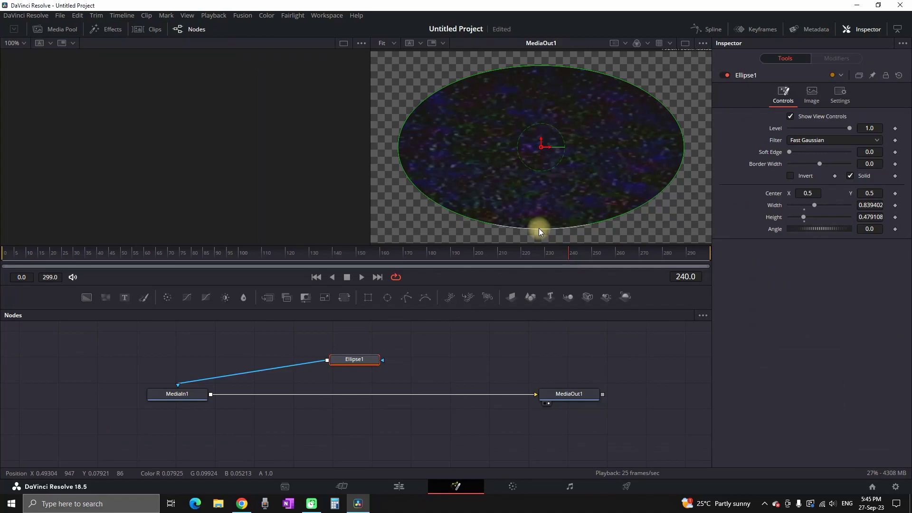
pyautogui.moveTo(539, 228); pyautogui.dragTo(538, 234)
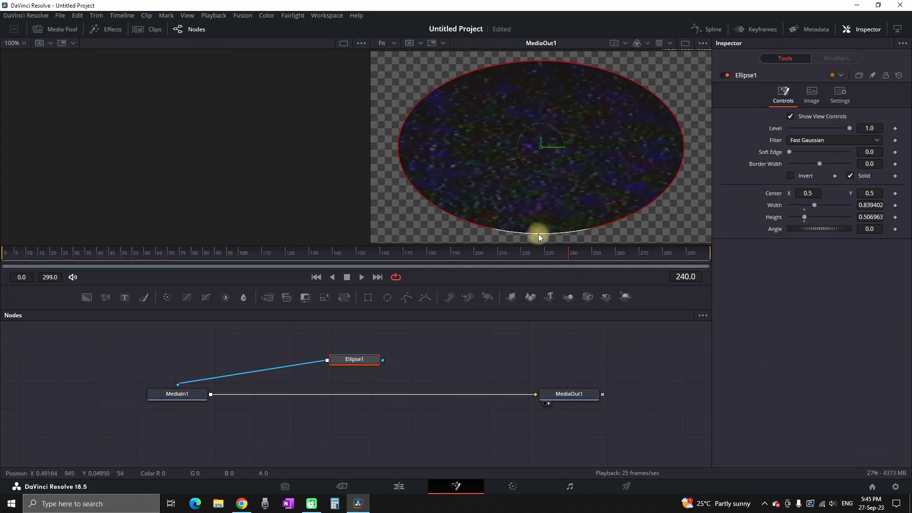
# - Preview on the Edit page, then feather Ellipse1's Soft Edge to about 0.0614
pyautogui.click(399, 486)
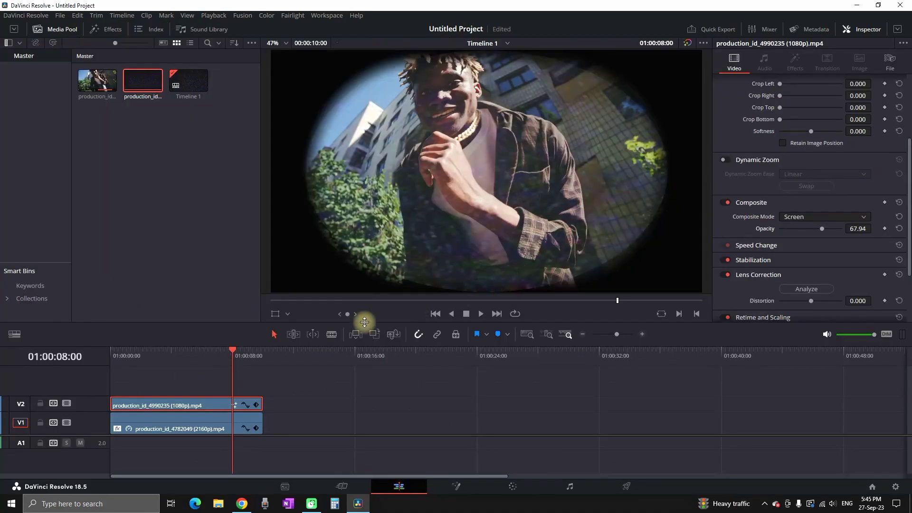
pyautogui.hotkey('shift', '5')
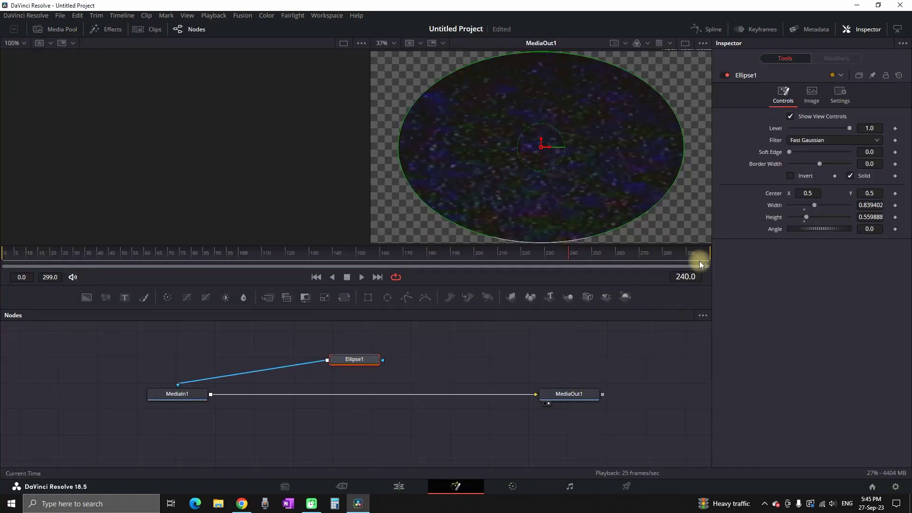
pyautogui.moveTo(791, 155)
pyautogui.mouseDown()
pyautogui.moveTo(811, 154)
pyautogui.moveTo(801, 154)
pyautogui.mouseUp()
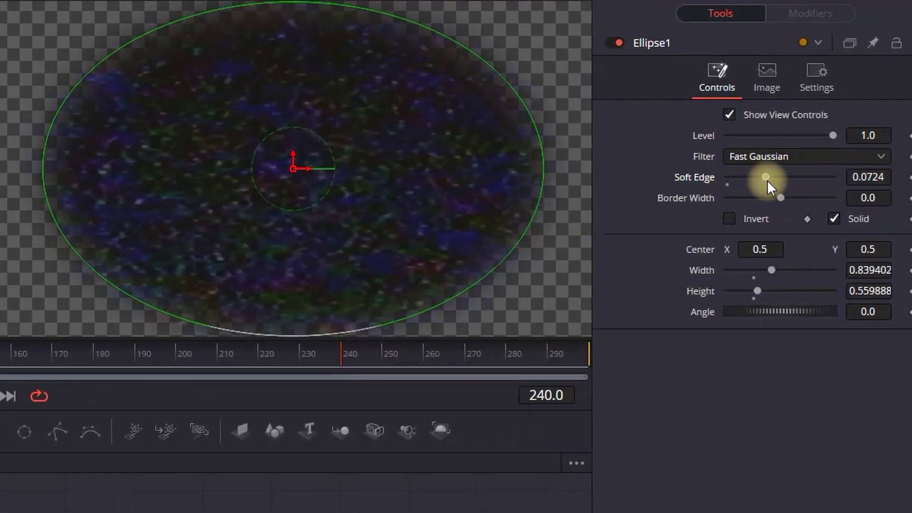
pyautogui.moveTo(768, 180); pyautogui.dragTo(761, 182)
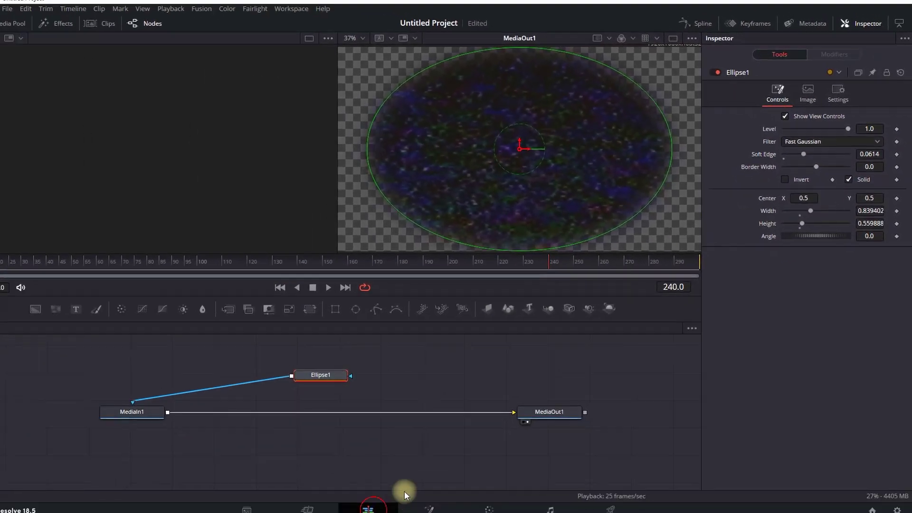
# - Back on the Edit page, rewind to the timeline start and play it through
pyautogui.click(401, 488)
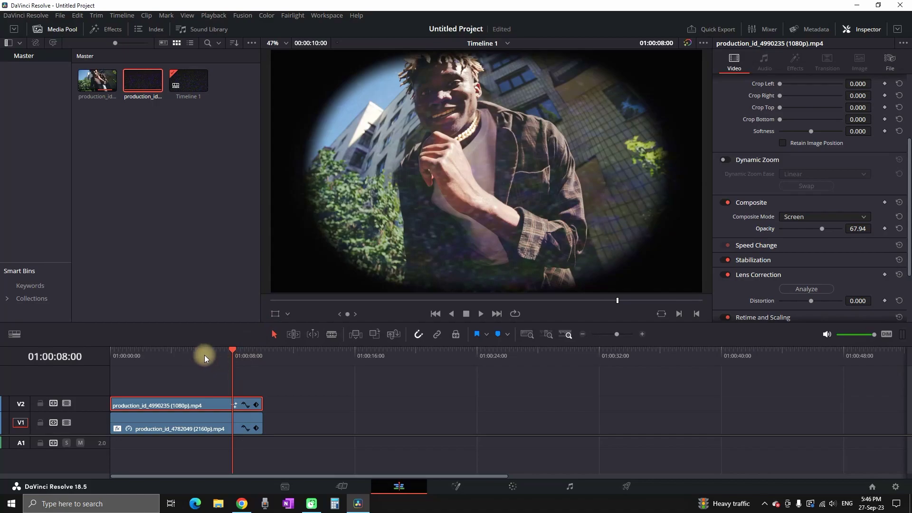
pyautogui.moveTo(204, 355); pyautogui.dragTo(124, 363)
pyautogui.press('space')
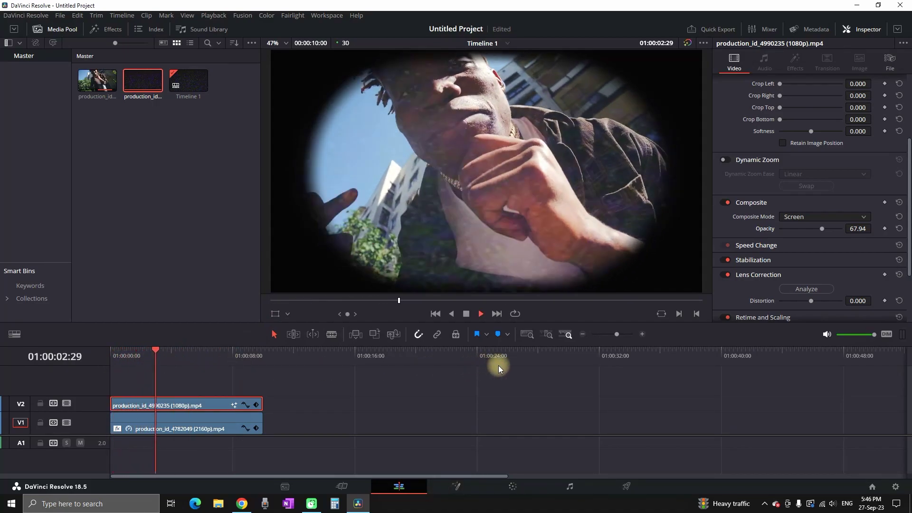
pyautogui.press('space')
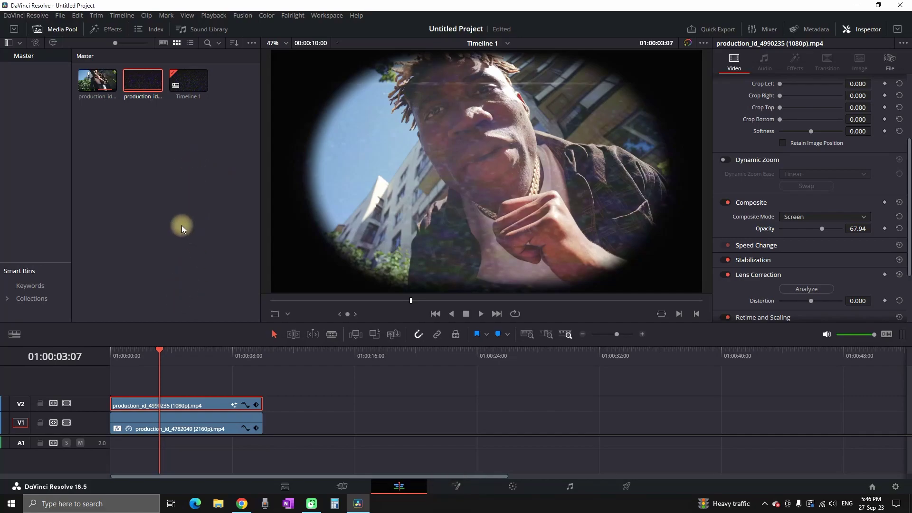
# - Drop JPEG Damage onto the V1 clip and view its settings at Quality 10.0
pyautogui.click(118, 34)
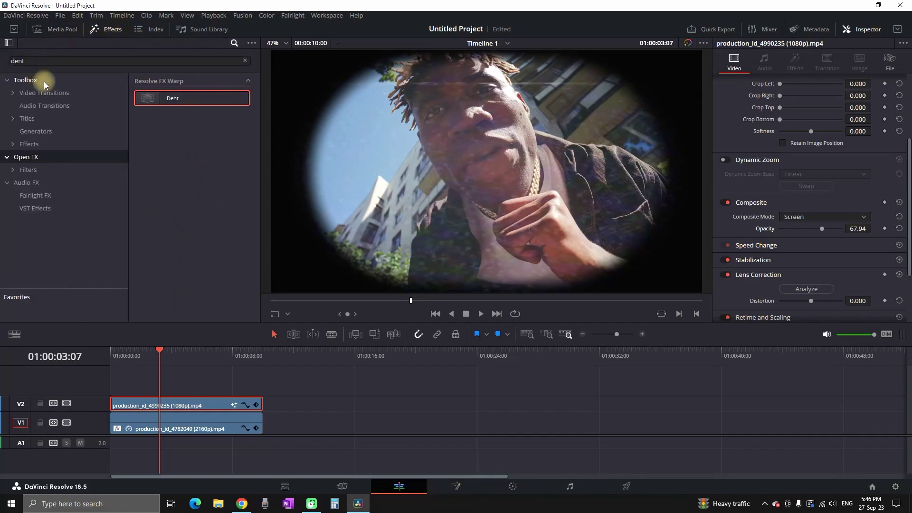
pyautogui.click(148, 59)
pyautogui.write('jpeg')
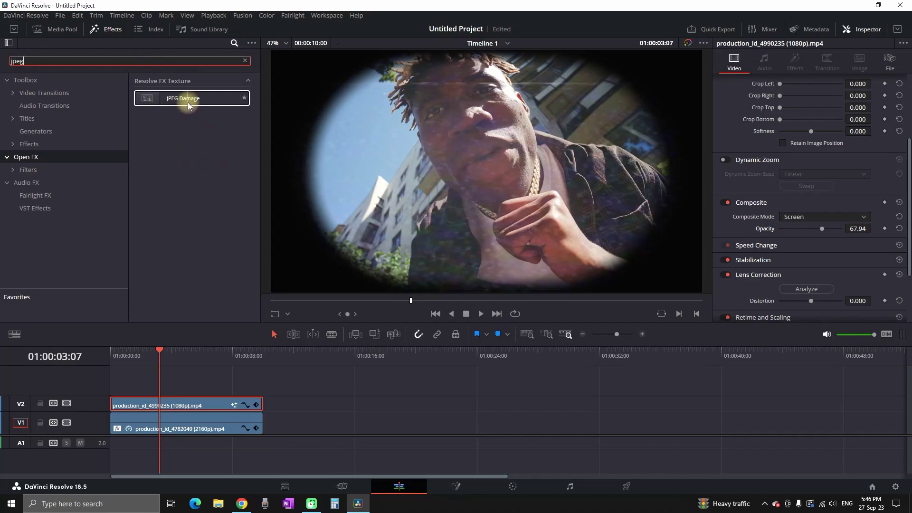
pyautogui.moveTo(184, 97); pyautogui.dragTo(195, 427)
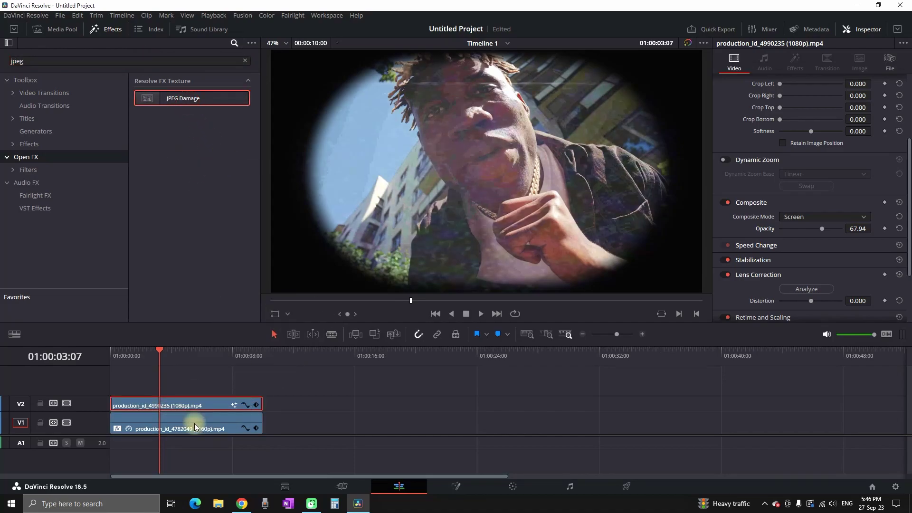
pyautogui.click(199, 426)
pyautogui.click(774, 130)
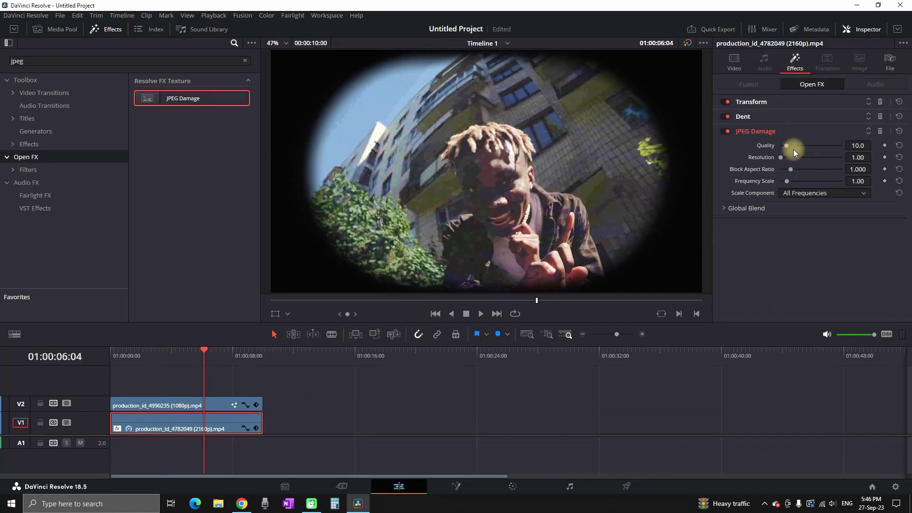
pyautogui.moveTo(195, 349); pyautogui.dragTo(189, 352)
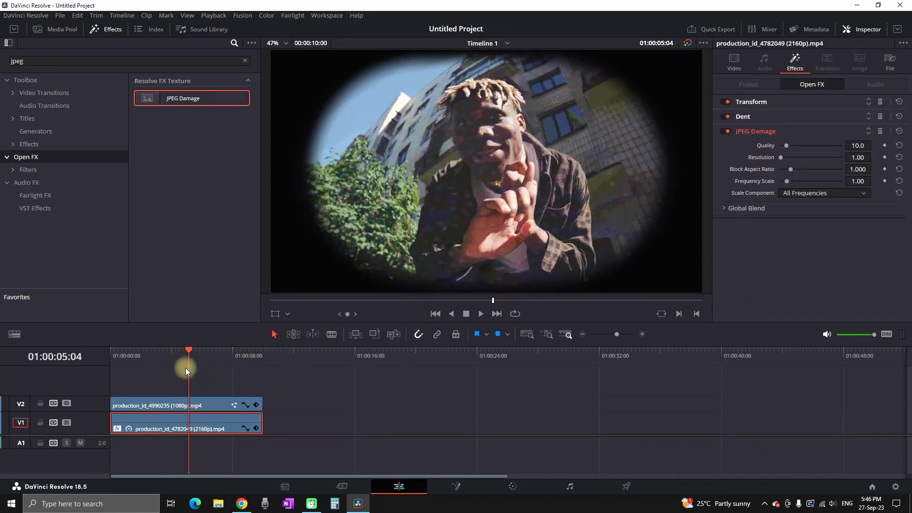
# - Bypass JPEG Damage and Transform, disable track V2, and play the original footage
pyautogui.press('space')
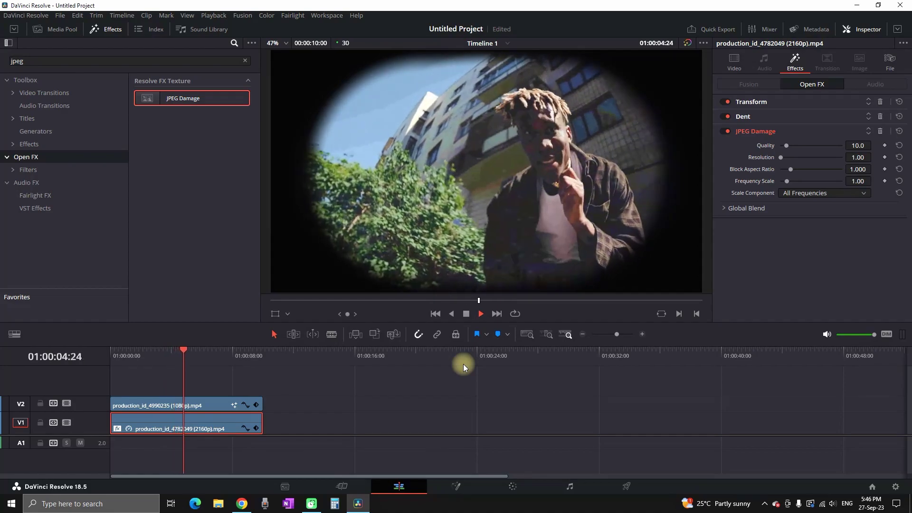
pyautogui.press('space')
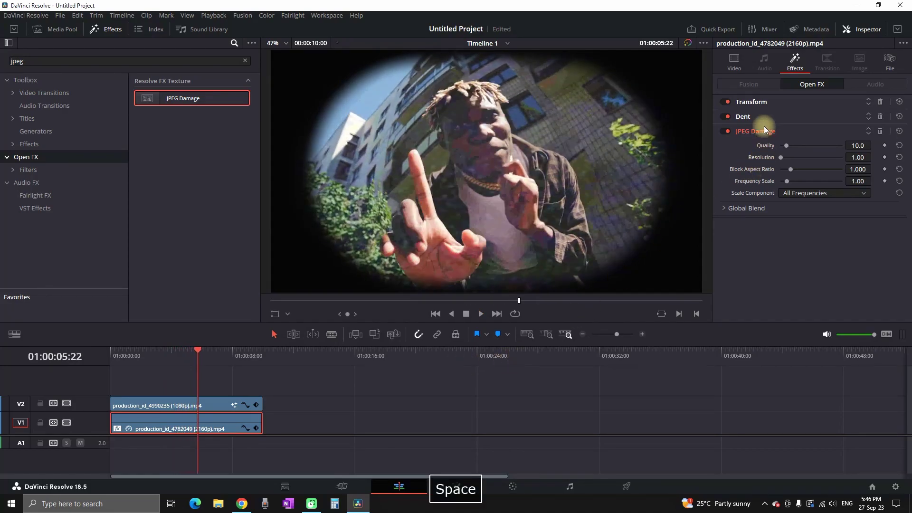
pyautogui.click(725, 131)
pyautogui.click(728, 103)
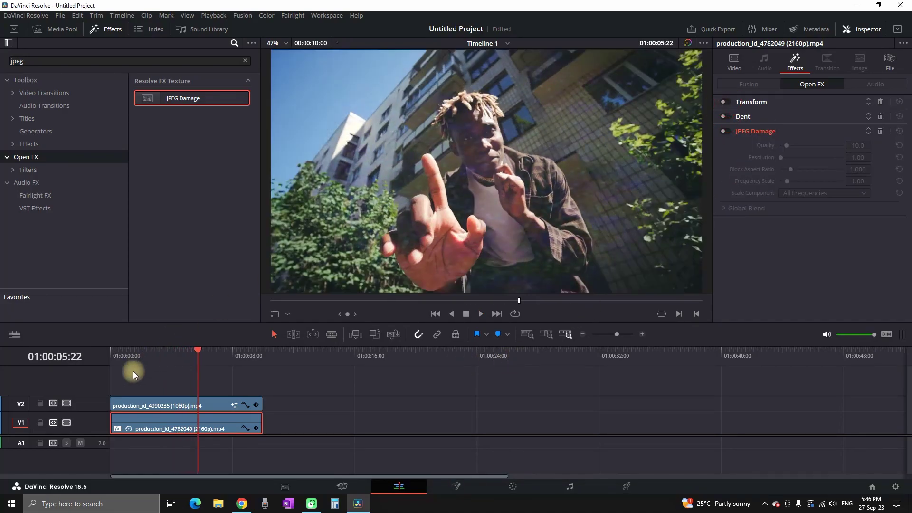
pyautogui.click(67, 404)
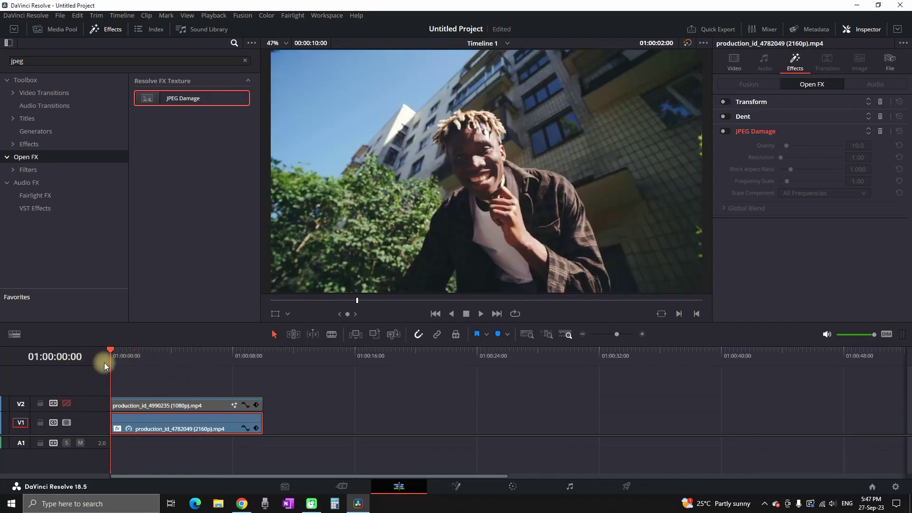
pyautogui.press('space')
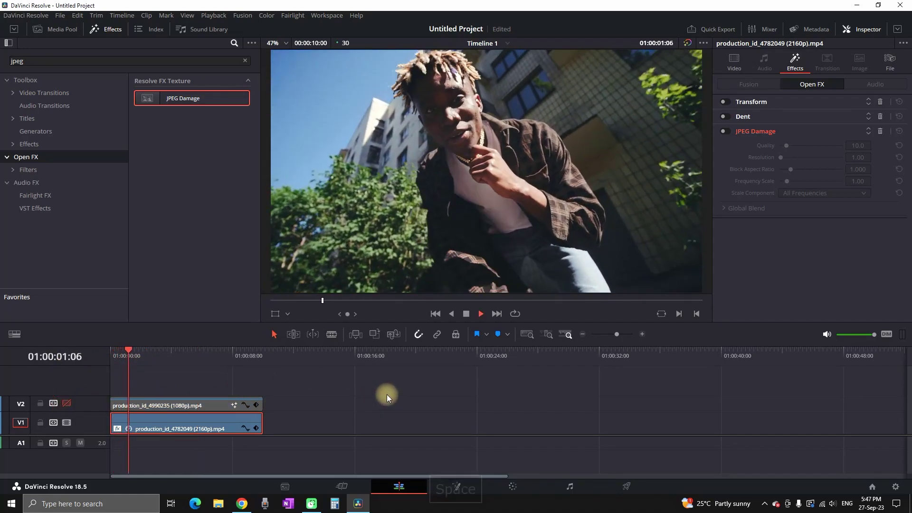